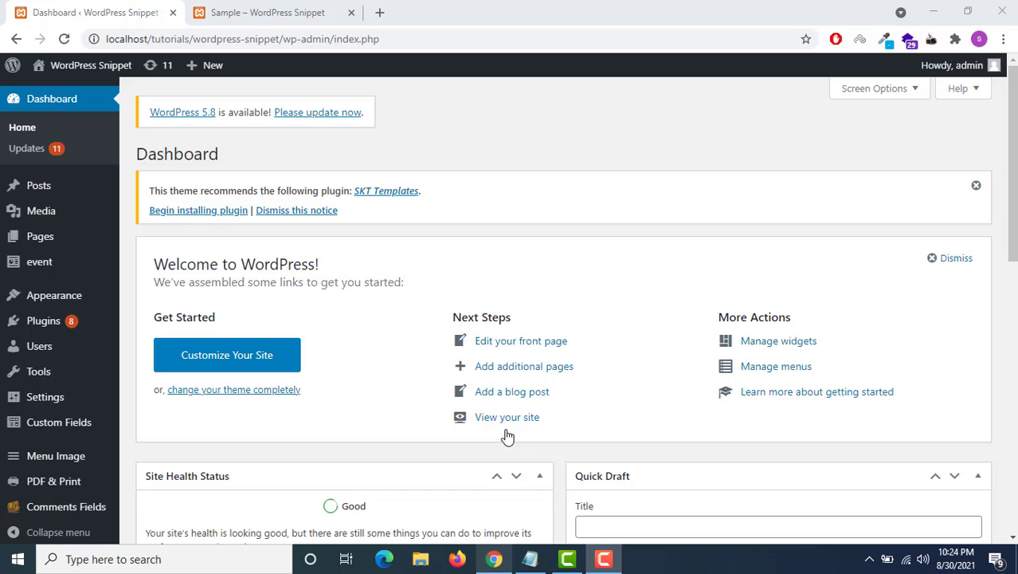
Open the media library and look through the list of uploaded images.
mouse_move(44, 303)
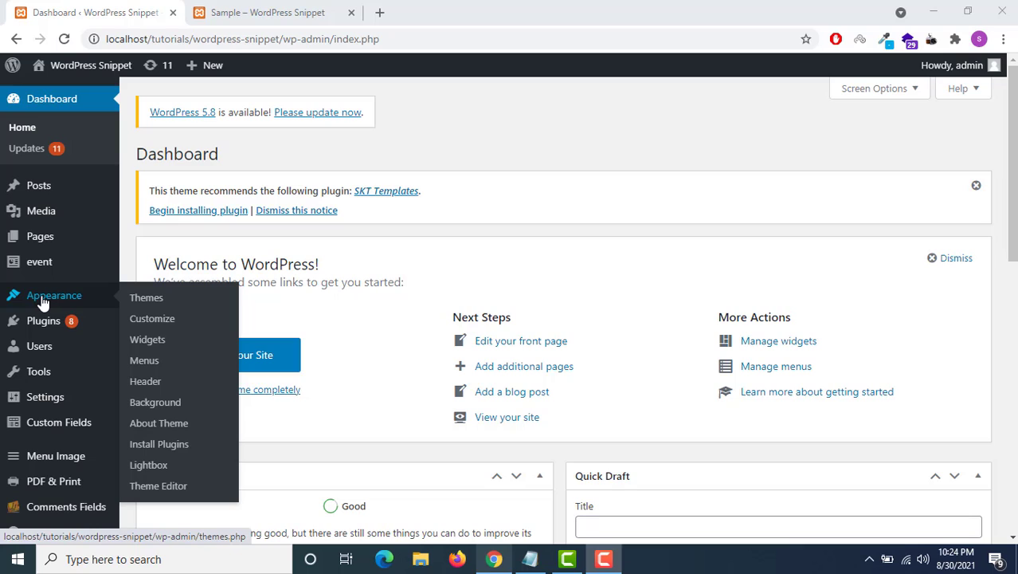
mouse_move(11, 243)
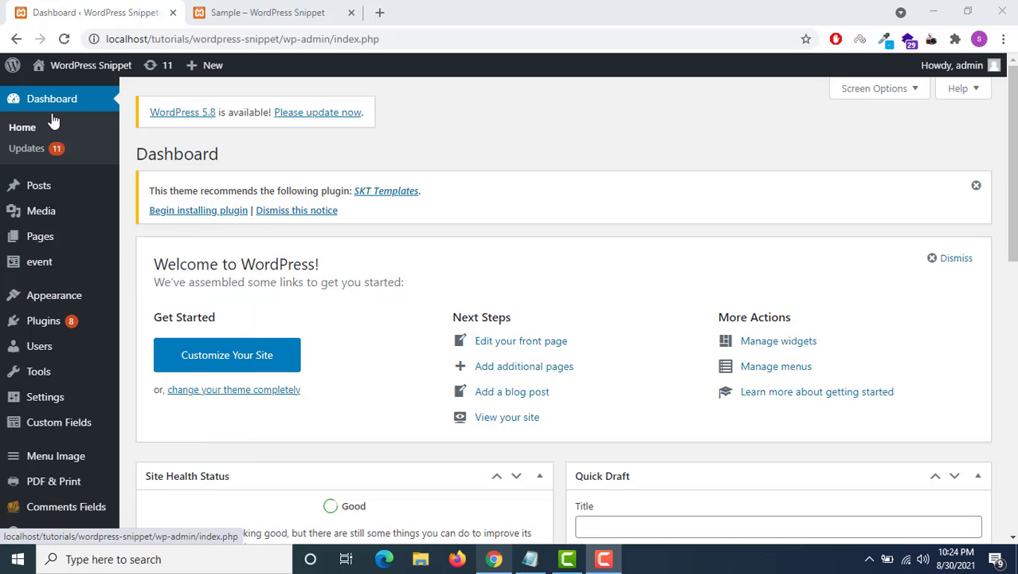
click(38, 214)
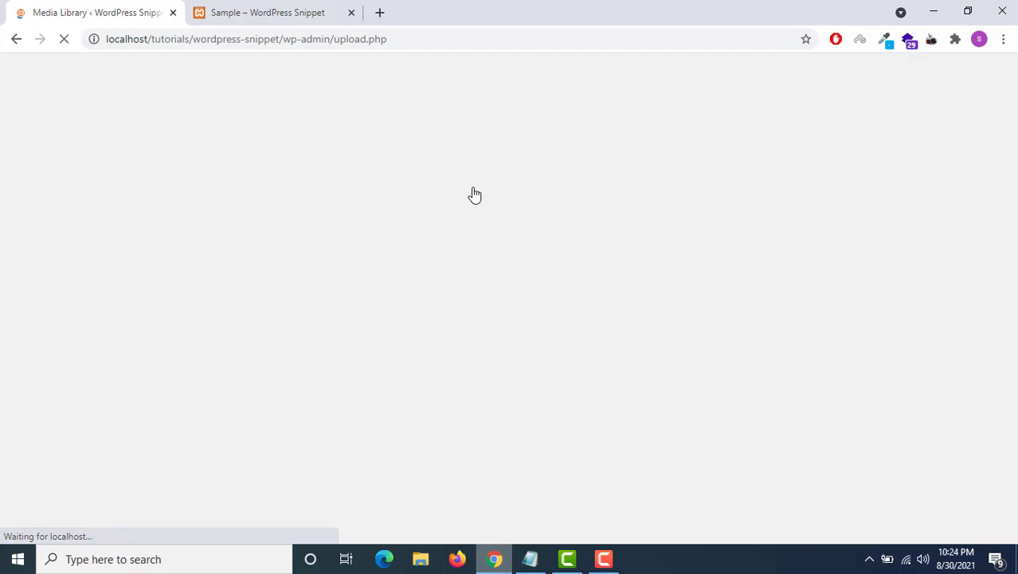
scroll(311, 335, down, 2)
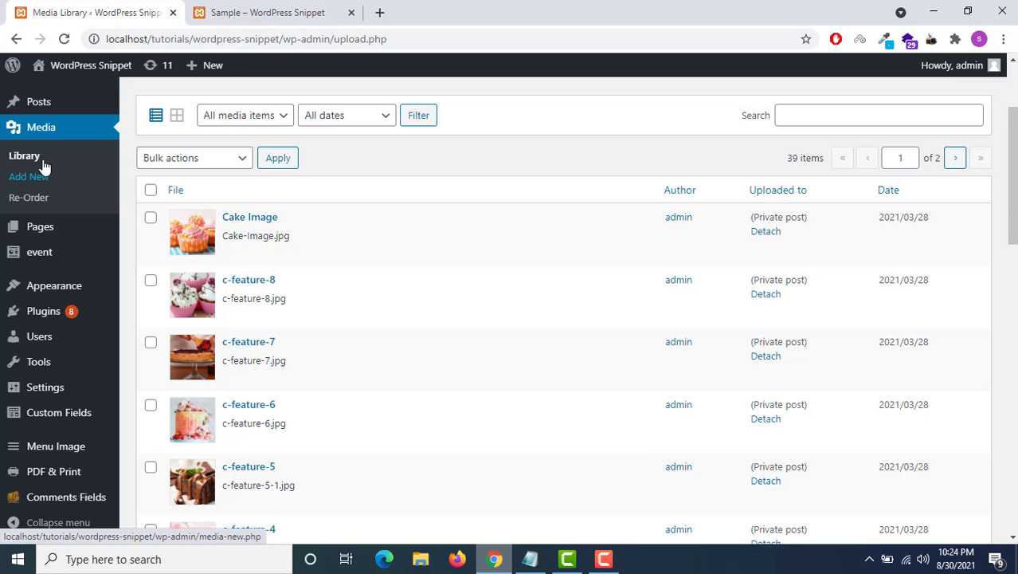
Open the list of all pages in a separate browser tab, keeping the media library in the original one.
click(65, 231)
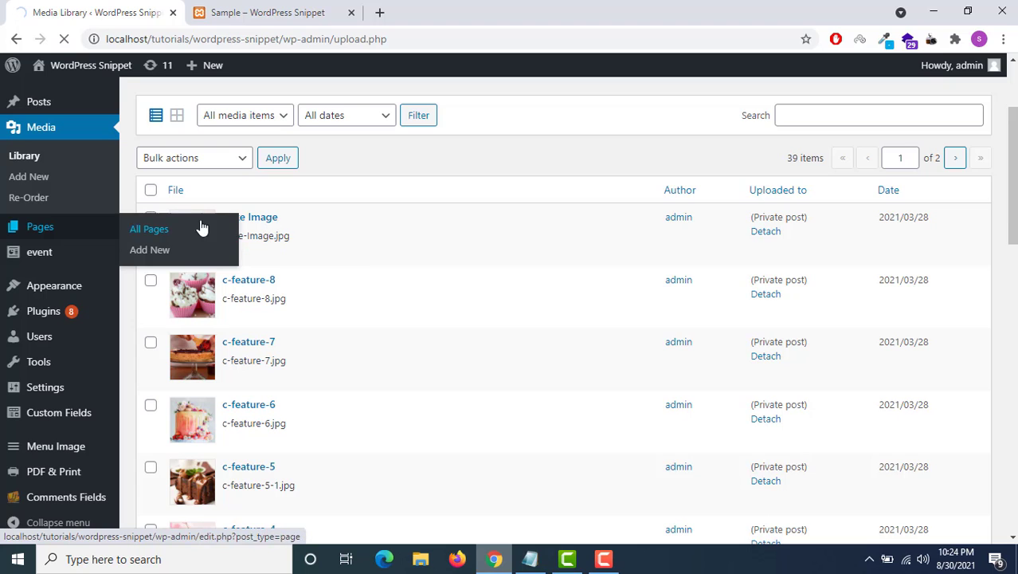
ctrl+click(61, 228)
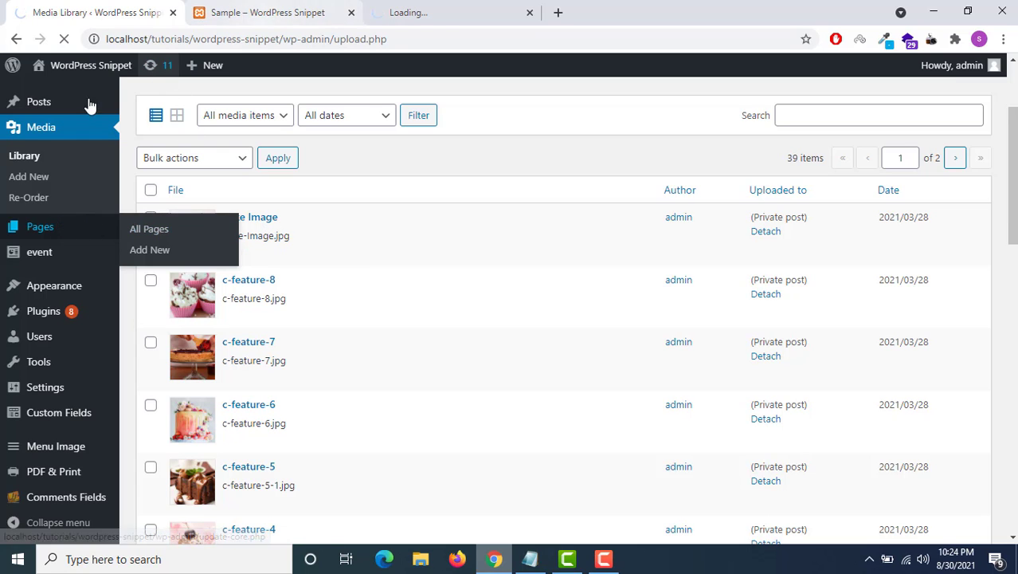
click(15, 39)
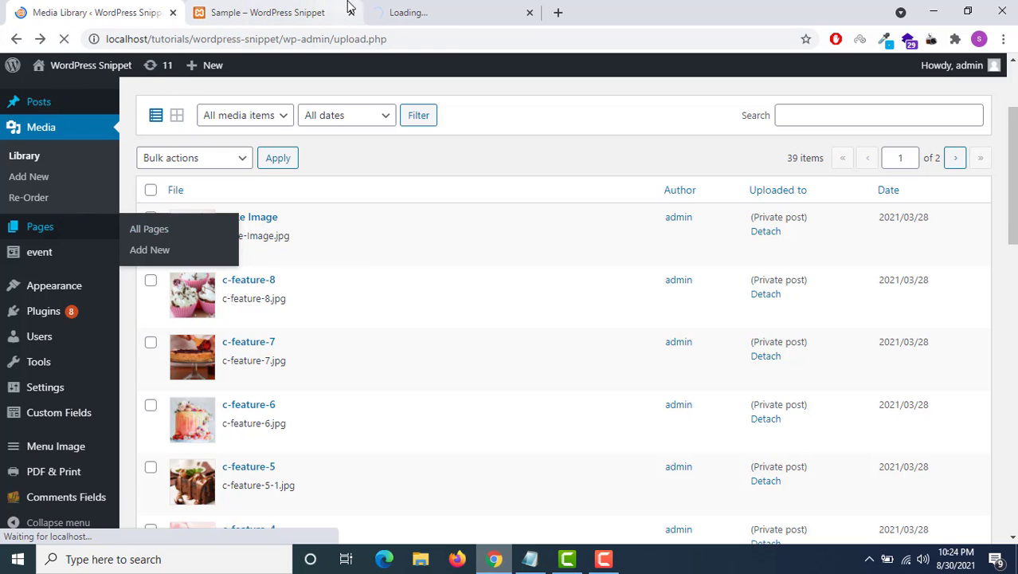
click(395, 12)
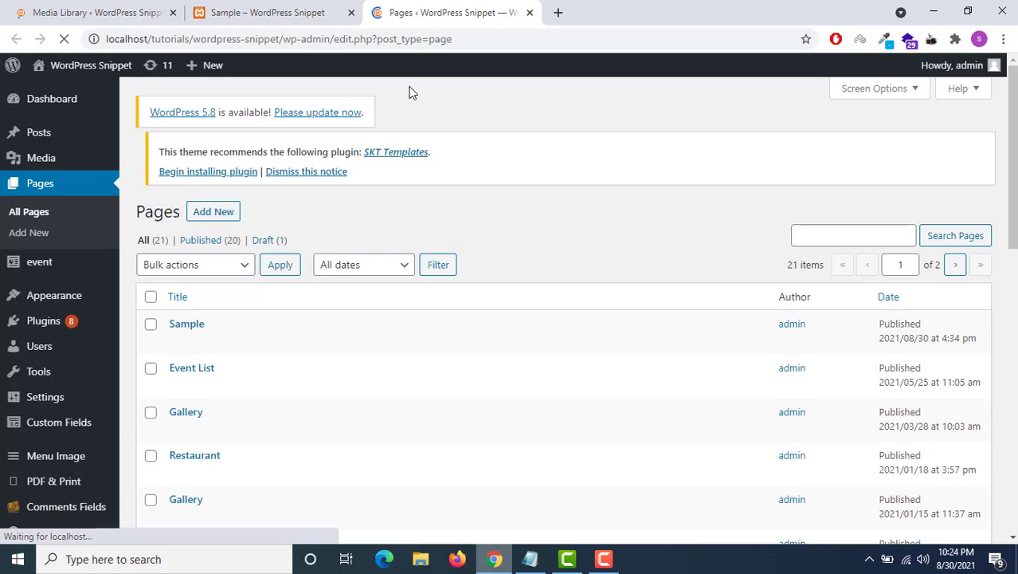
scroll(220, 296, down, 2)
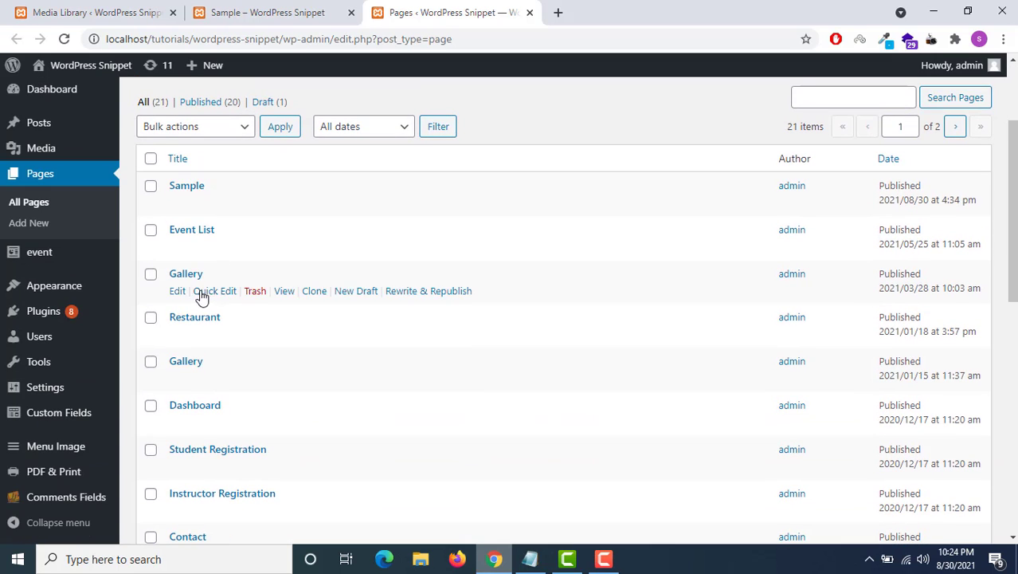
scroll(279, 127, up, 2)
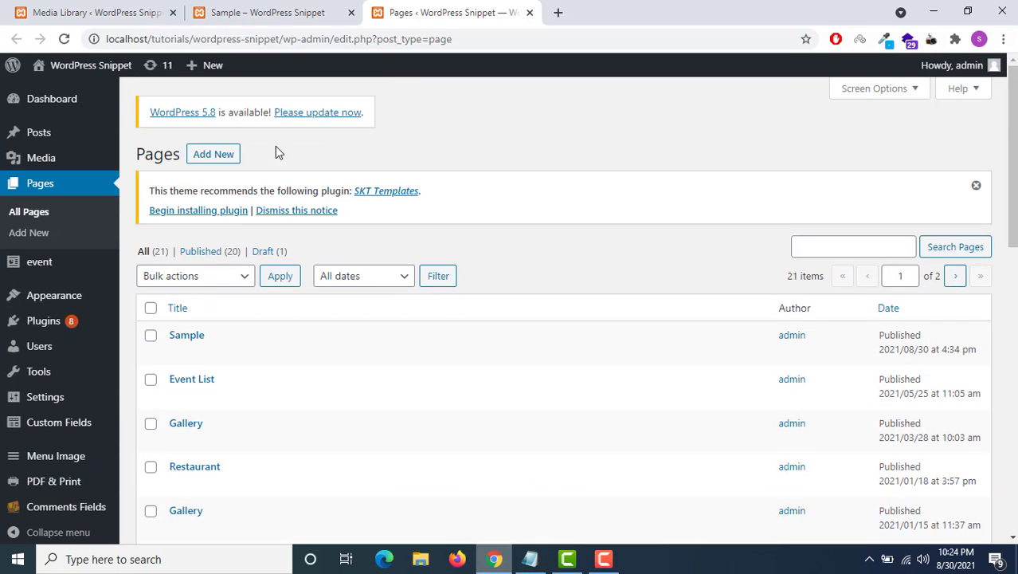
Add a new page and title it "Example".
click(223, 156)
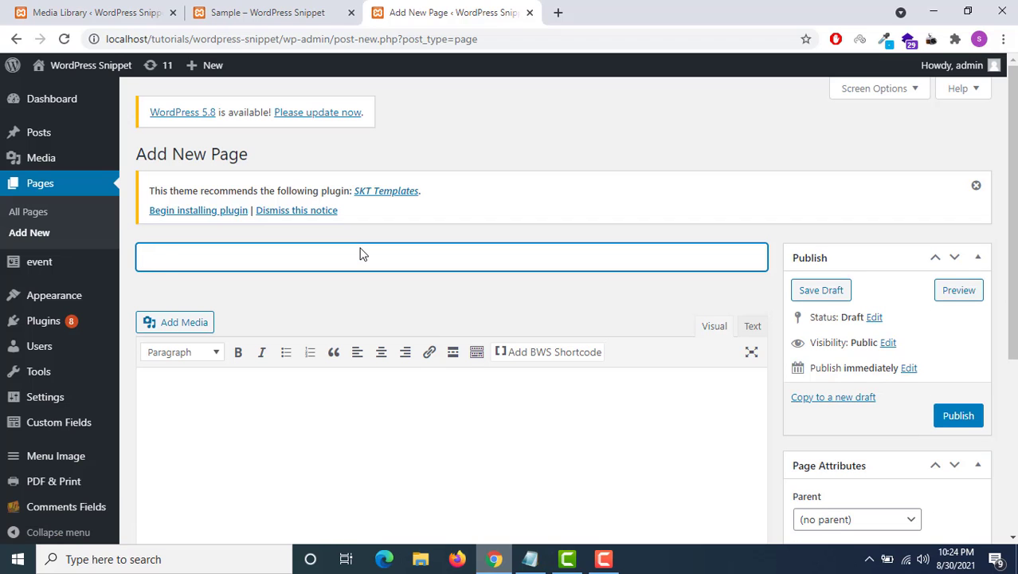
text(Esx)
key(BackSpace)
key(BackSpace)
text(xample)
Insert Cake-Image.jpg from the media library into the body of the Example page.
scroll(216, 322, down, 4)
click(216, 250)
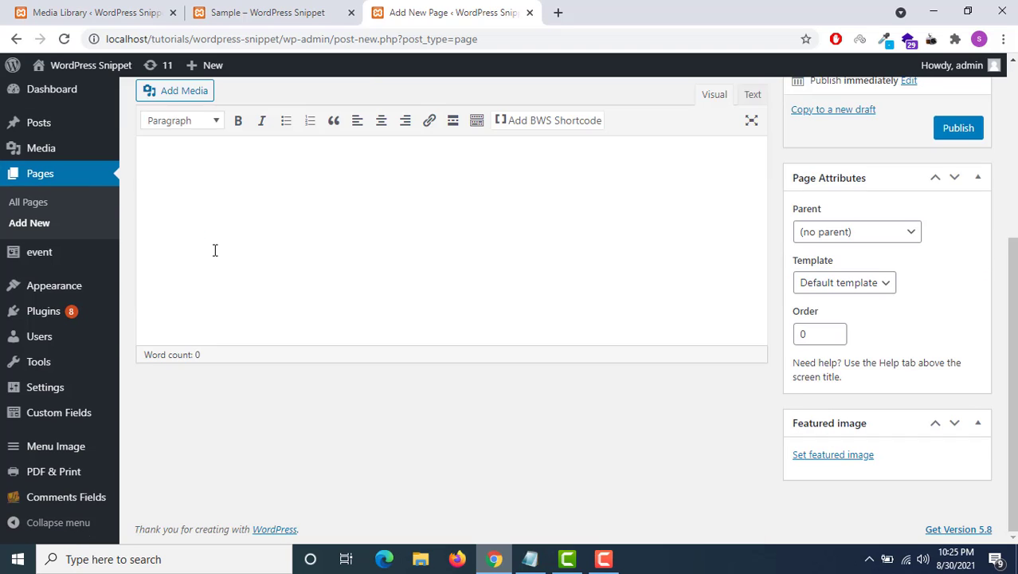
scroll(216, 251, up, 4)
click(170, 323)
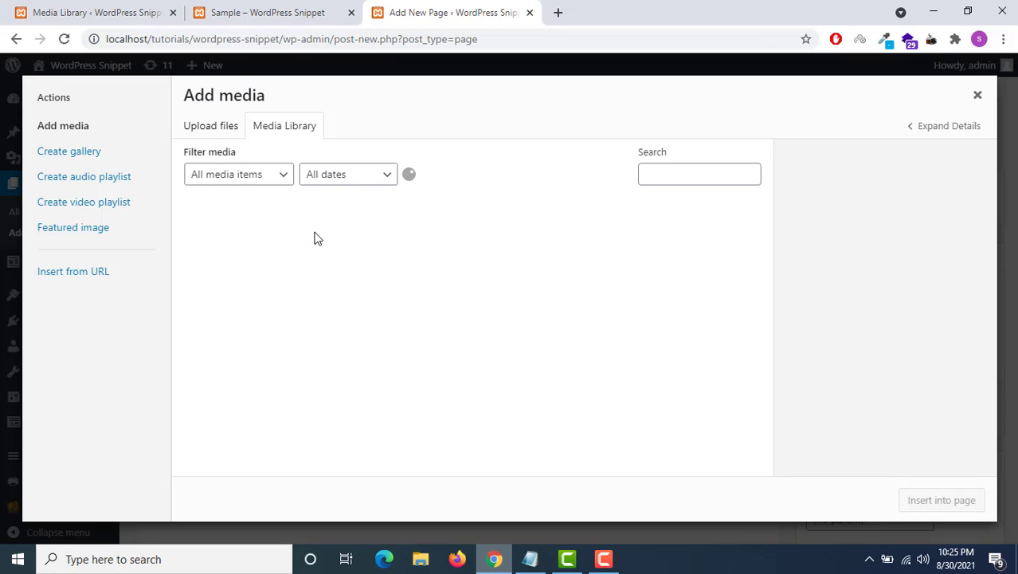
click(253, 220)
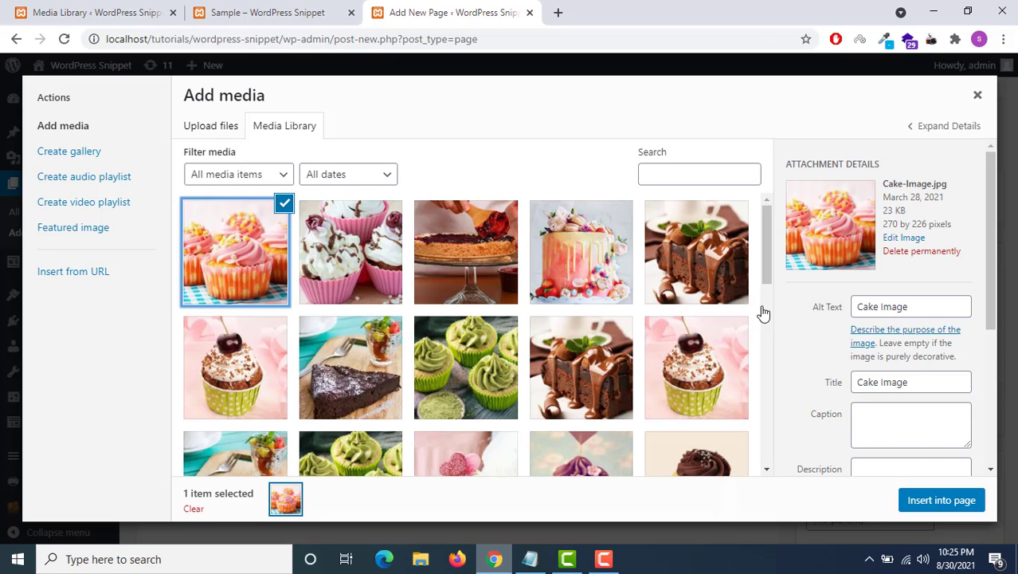
click(930, 500)
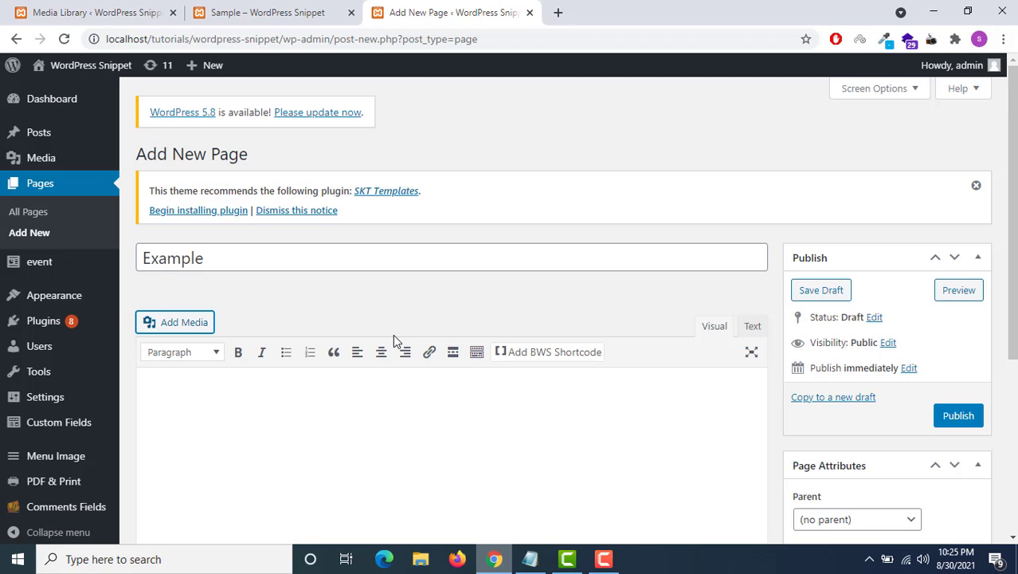
Set the inserted cupcake image's alignment to Center in its image details.
scroll(393, 334, down, 1)
click(308, 327)
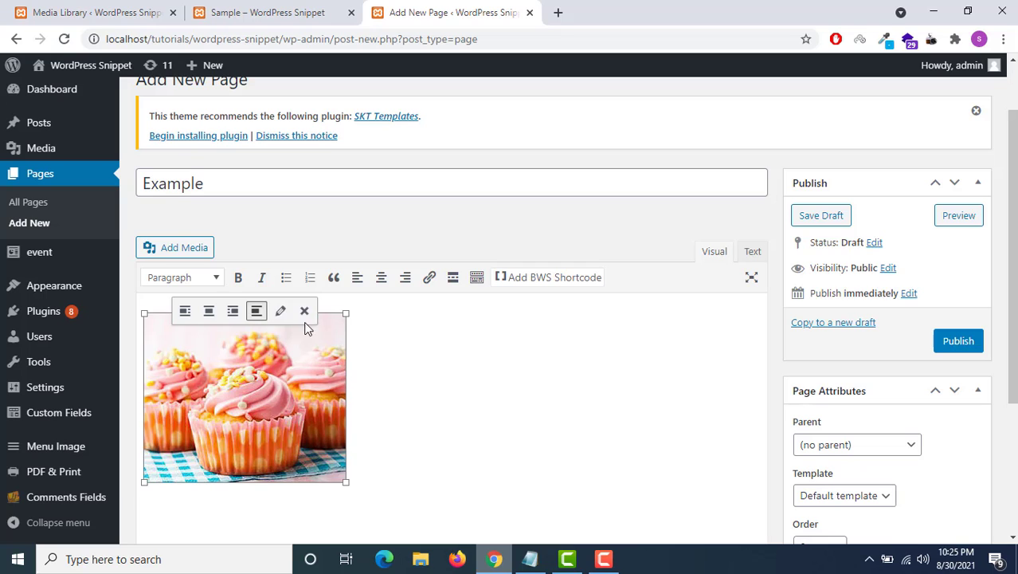
click(280, 311)
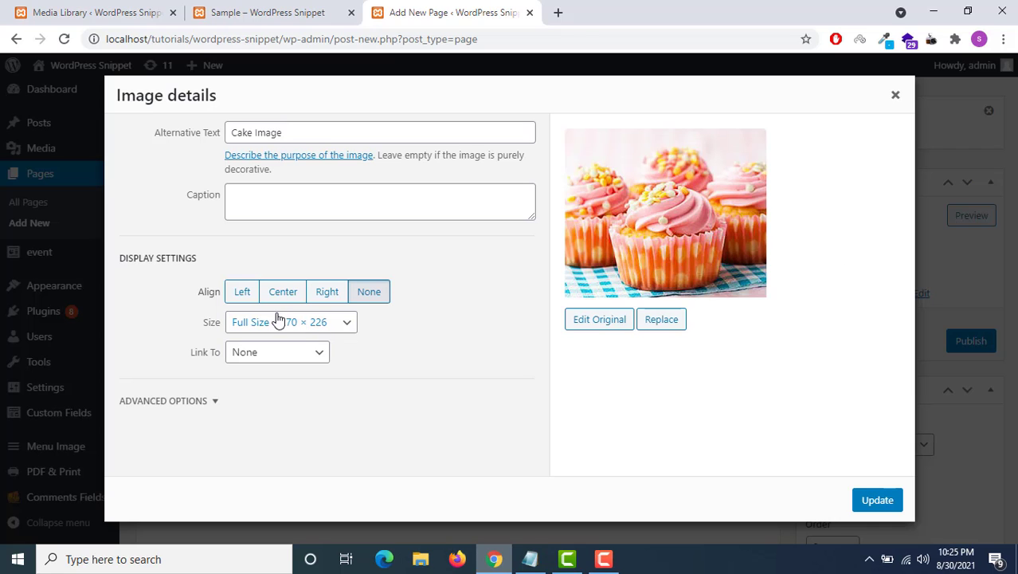
click(329, 335)
click(471, 331)
click(284, 293)
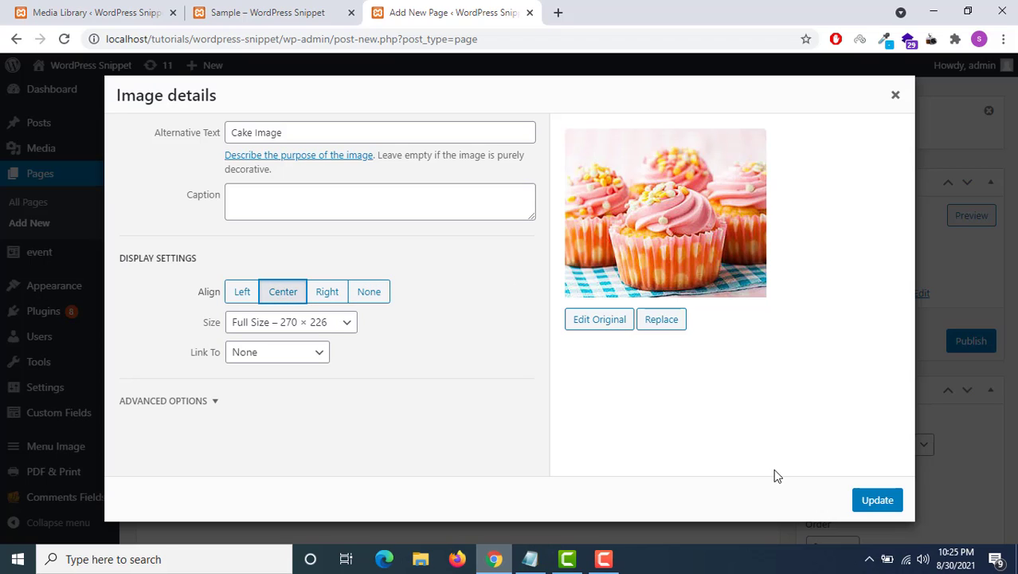
click(875, 502)
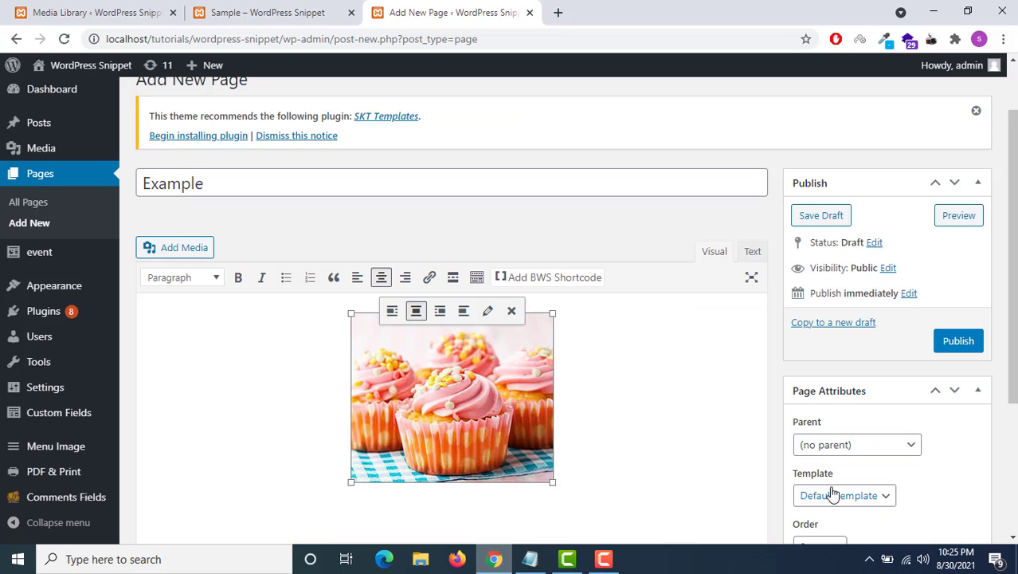
Publish the Example page and open its permalink in a new browser tab.
click(938, 342)
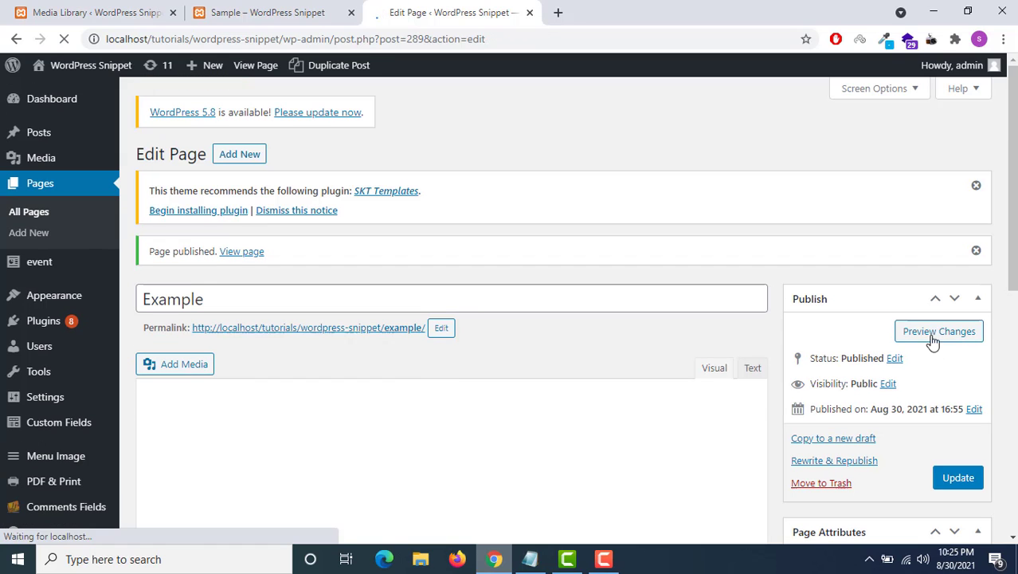
right_click(365, 335)
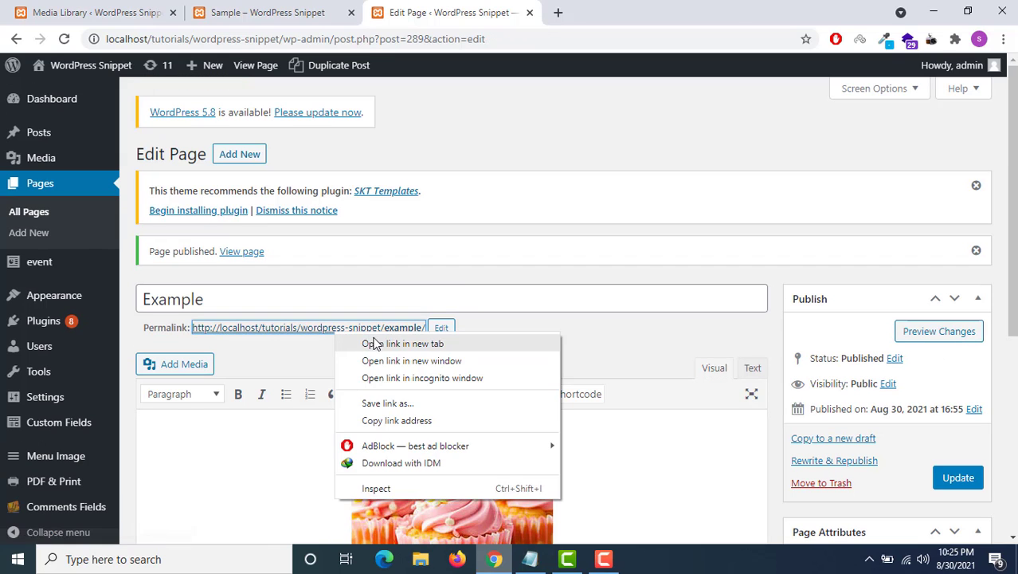
click(377, 345)
click(587, 12)
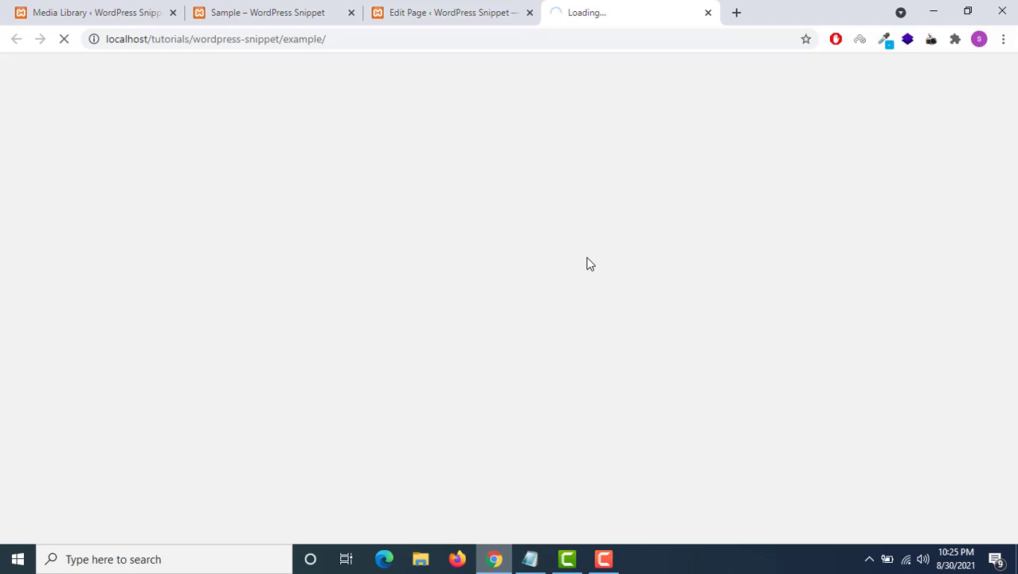
Inspect the cupcake image on the published Example page to examine its HTML source and file URL.
click(469, 10)
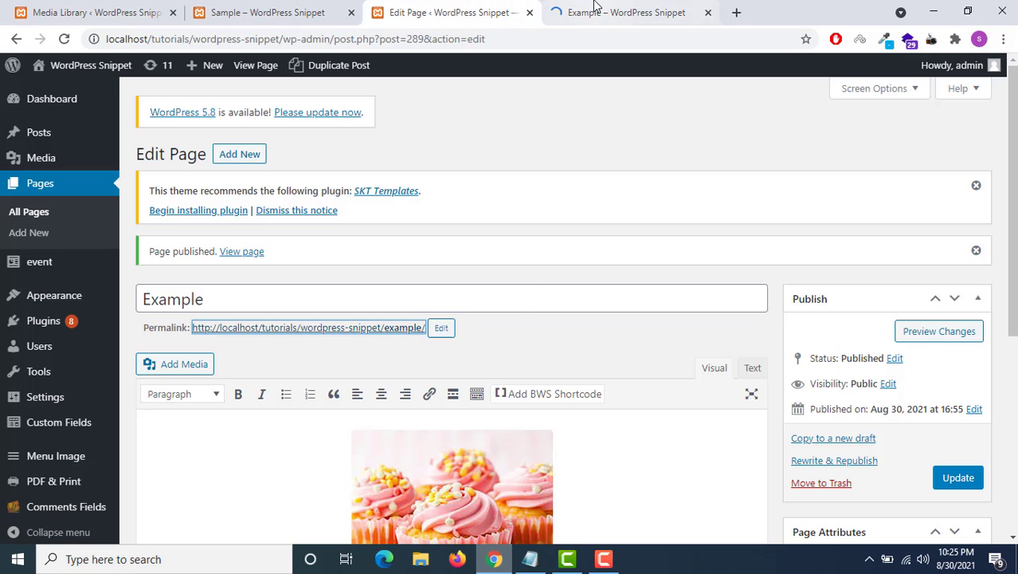
scroll(513, 341, down, 2)
scroll(512, 341, down, 1)
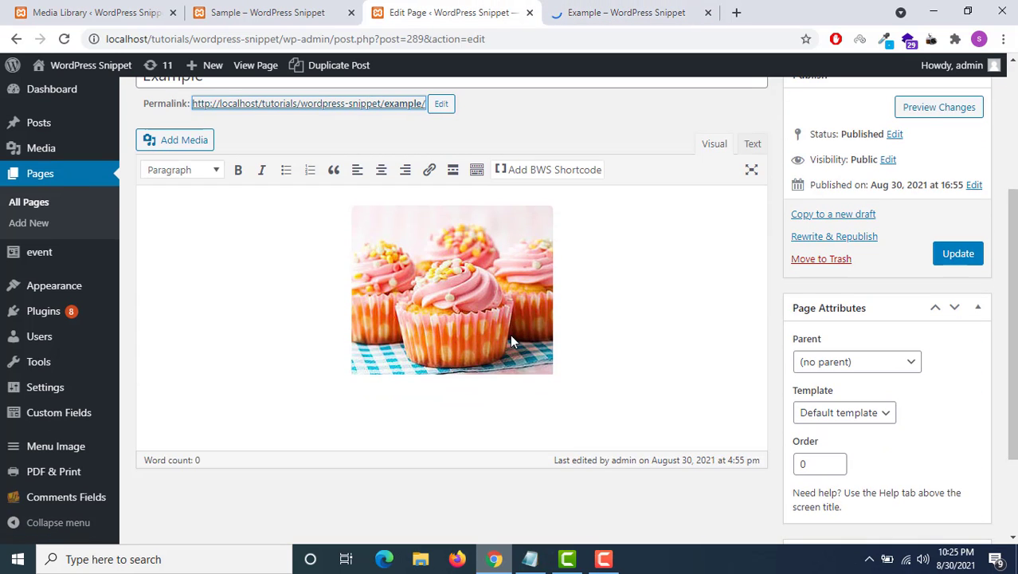
click(638, 11)
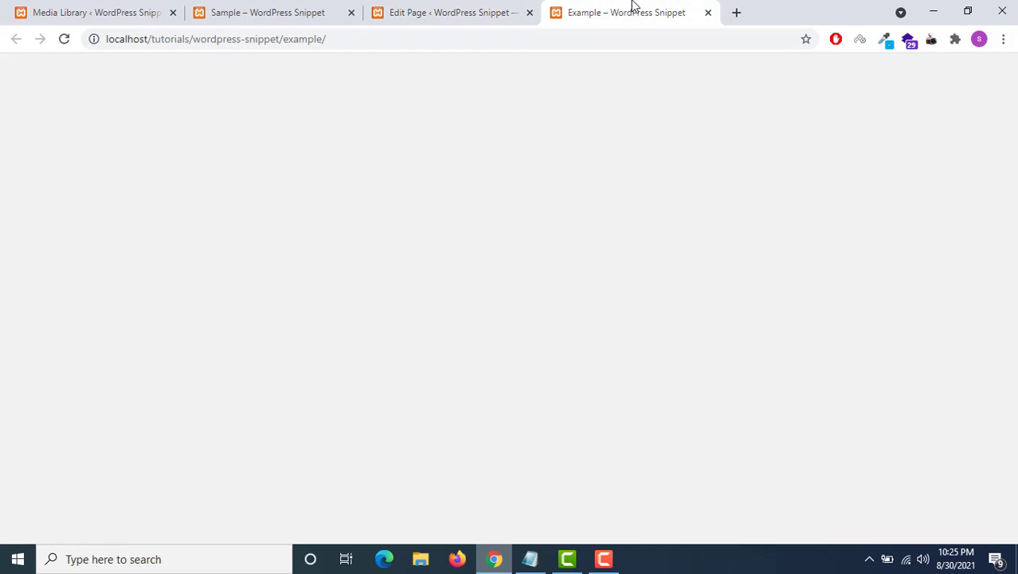
scroll(530, 280, down, 2)
right_click(410, 223)
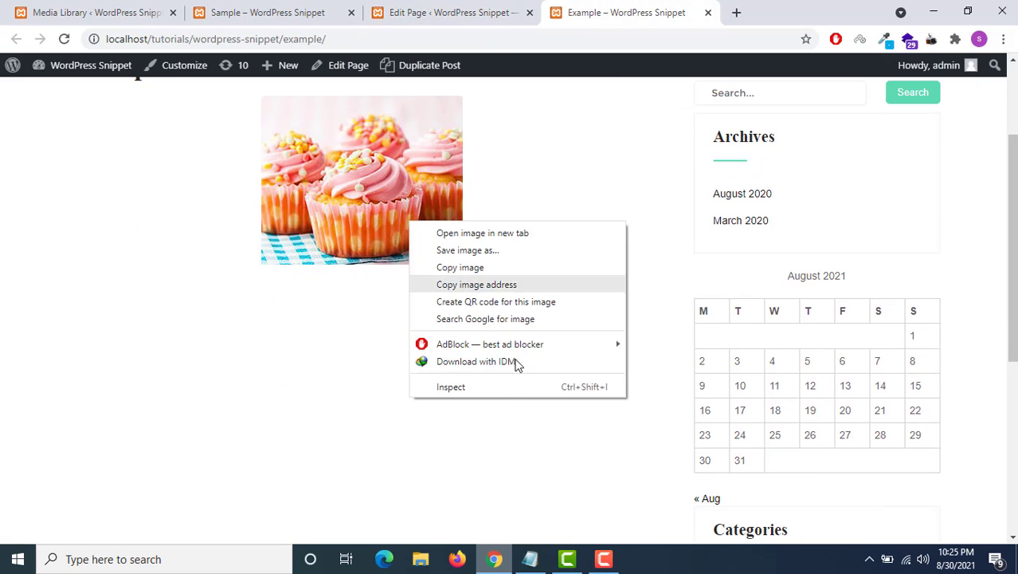
click(502, 387)
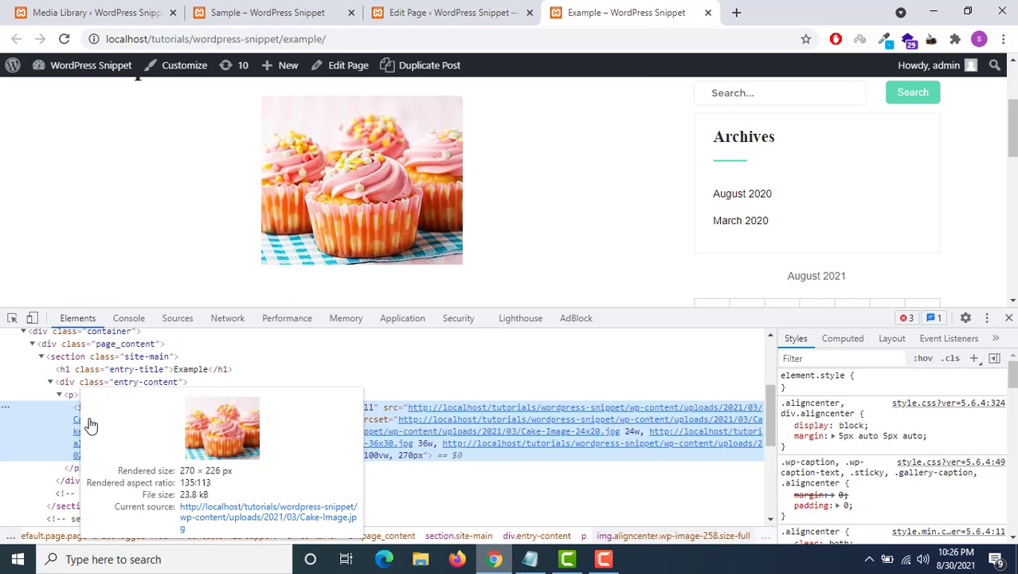
Go to the add-plugins page from the page editor's tab and search for "Phoenix image rename".
click(407, 7)
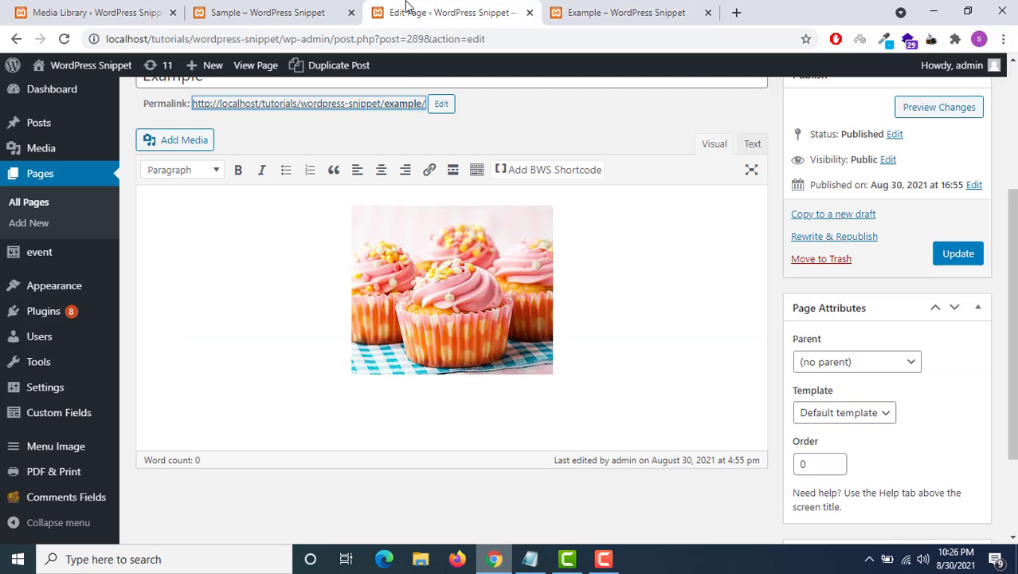
click(37, 327)
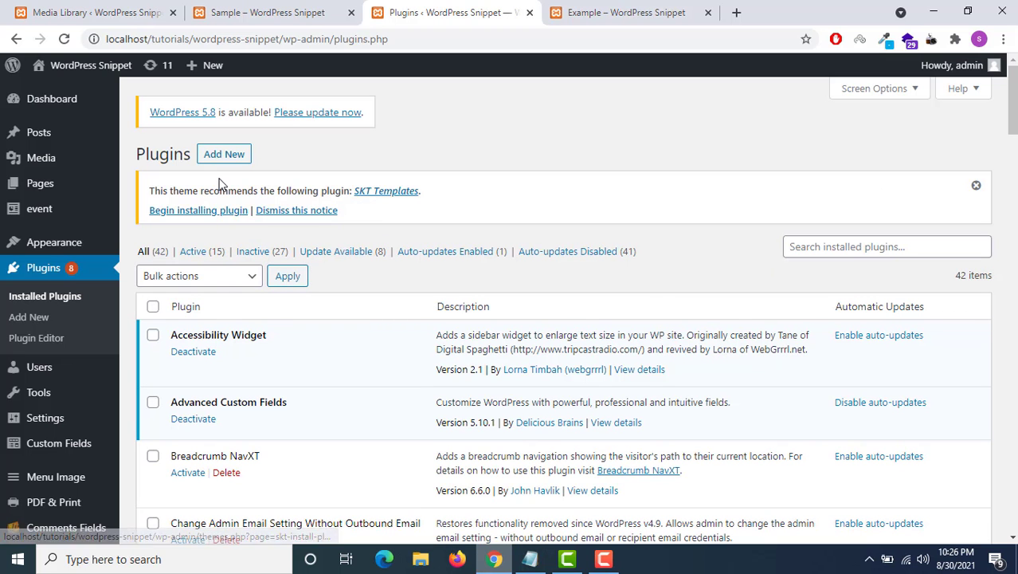
click(222, 155)
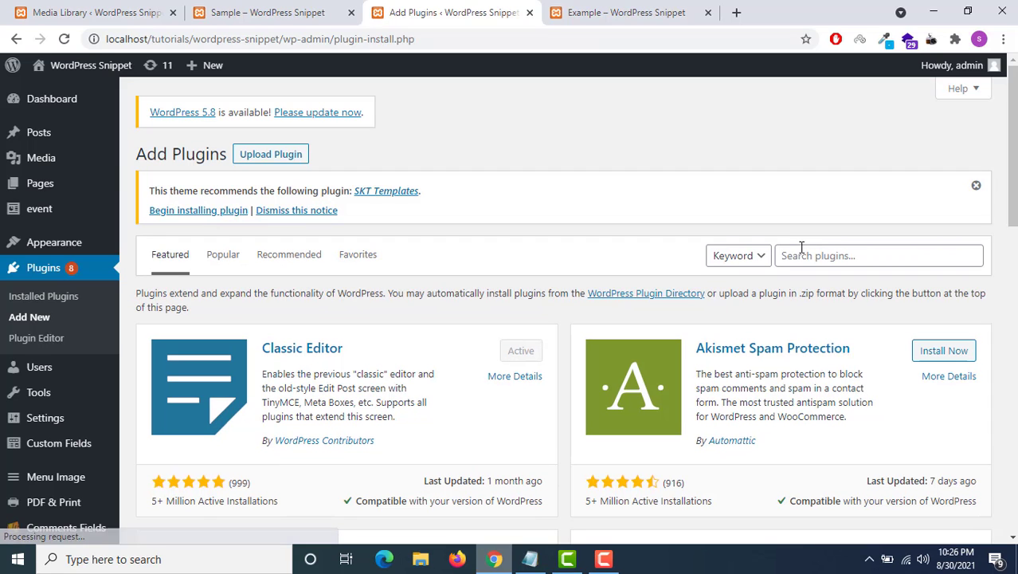
click(802, 248)
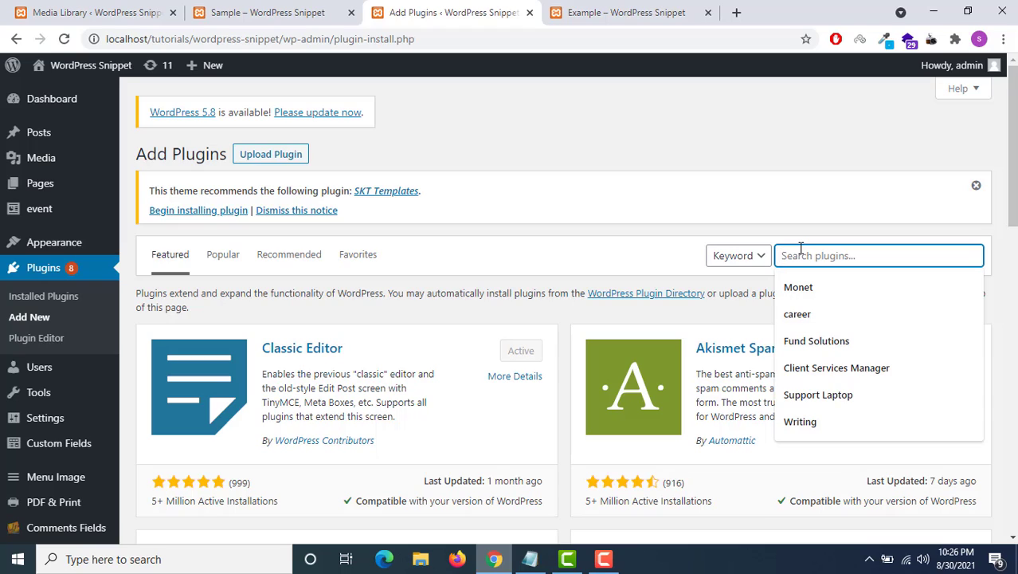
text(Pho)
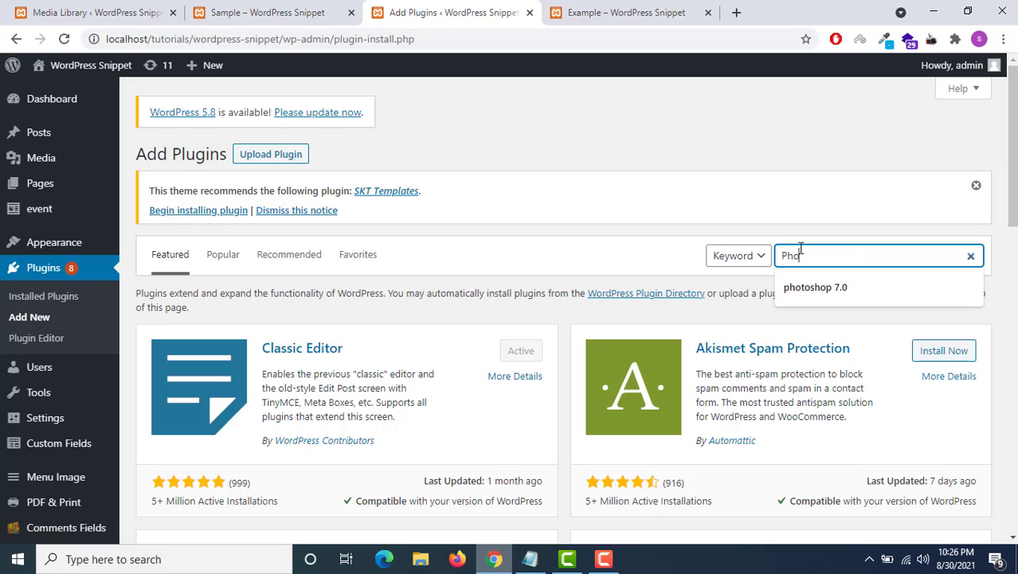
text(enix )
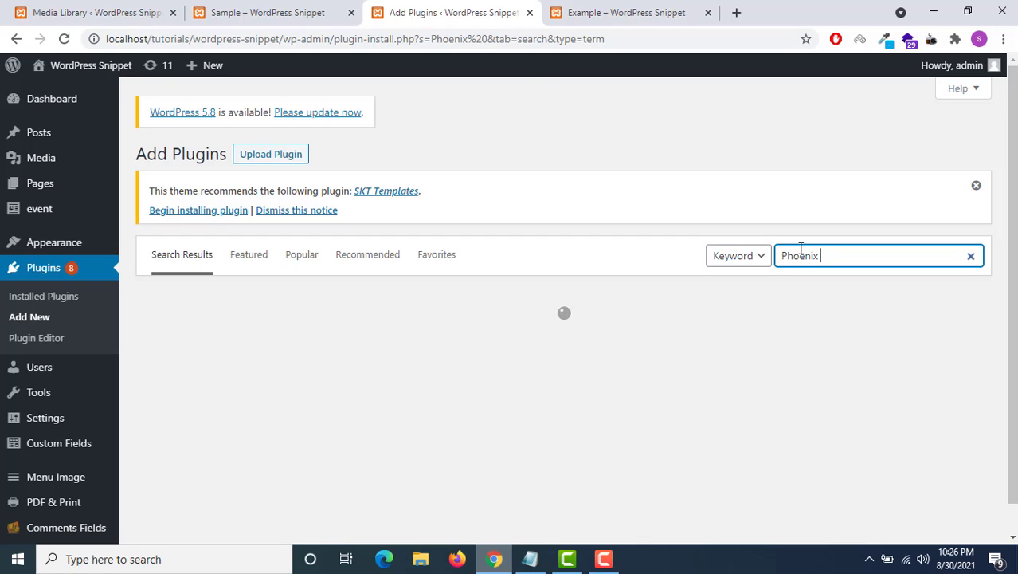
text(image re)
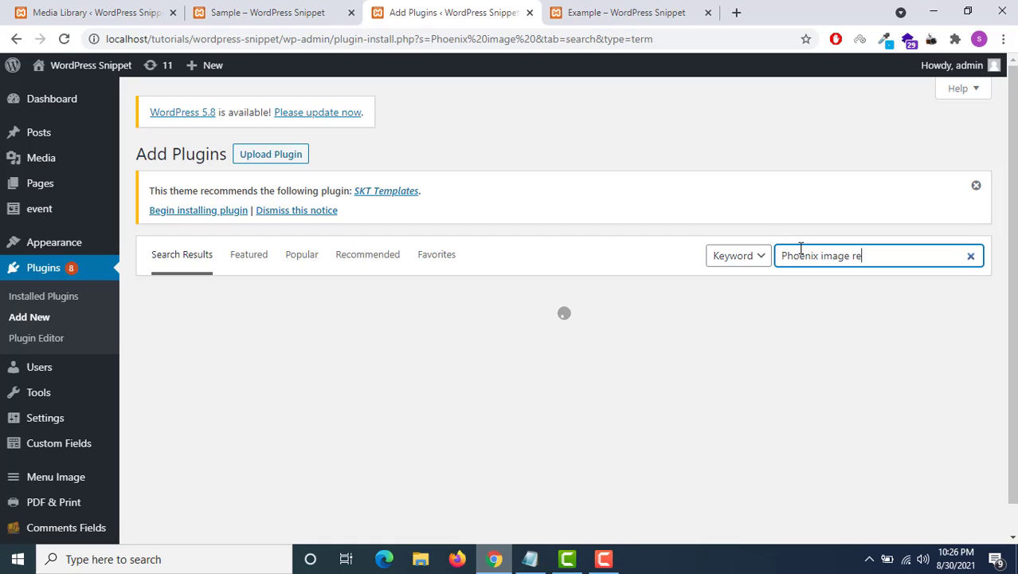
text(name)
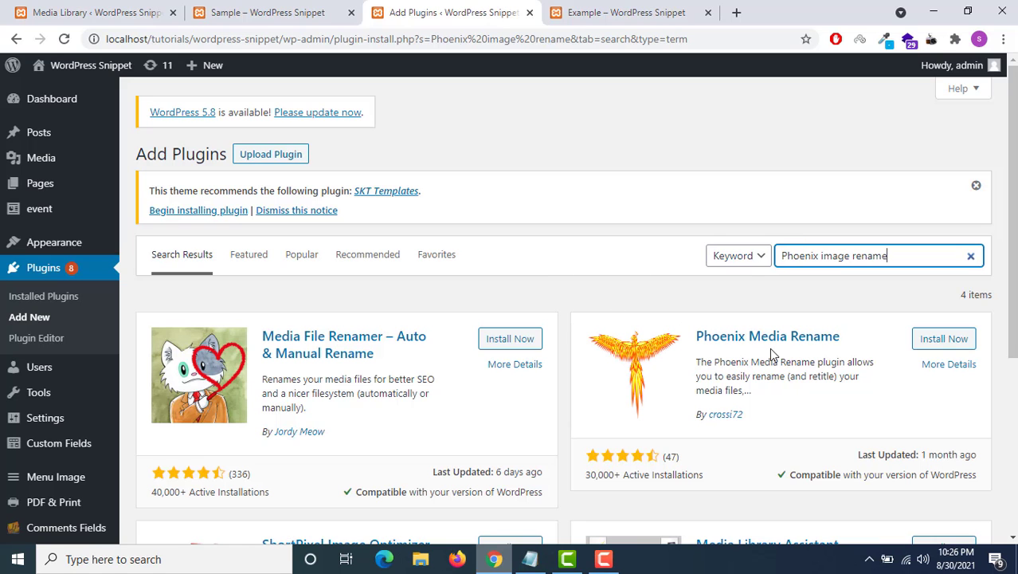
Install and activate the Phoenix Media Rename plugin from the search results.
click(936, 342)
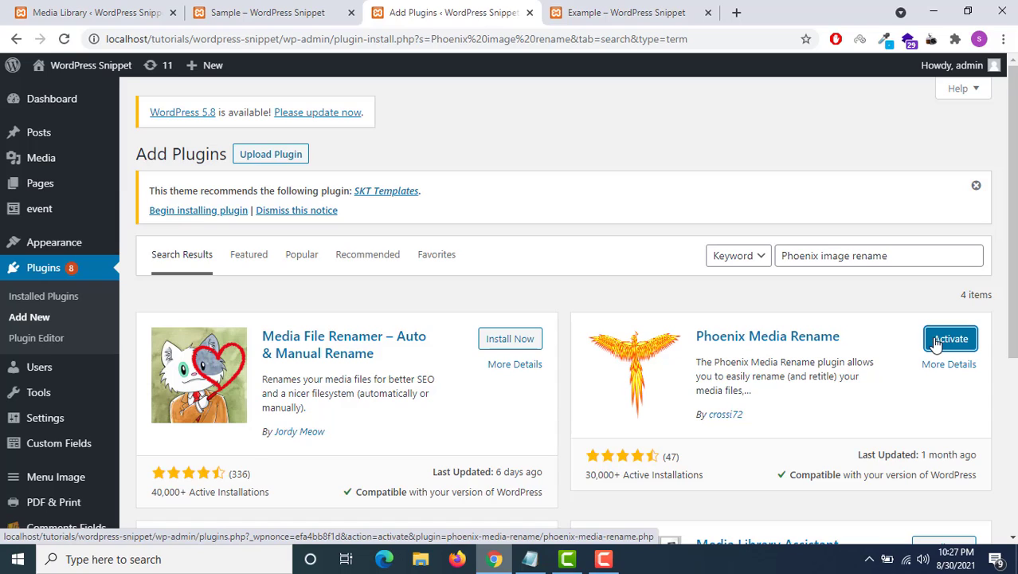
click(937, 343)
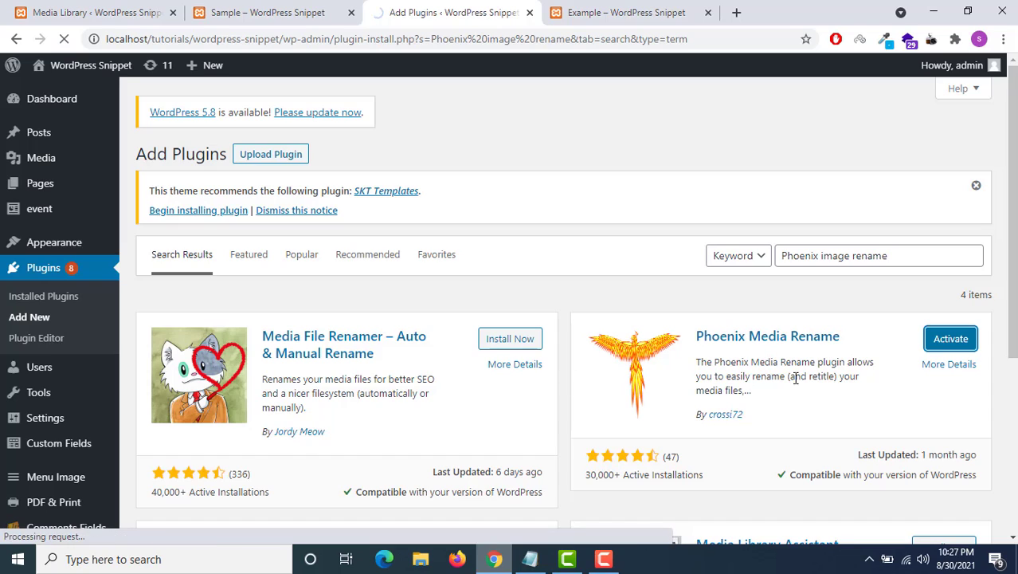
click(952, 344)
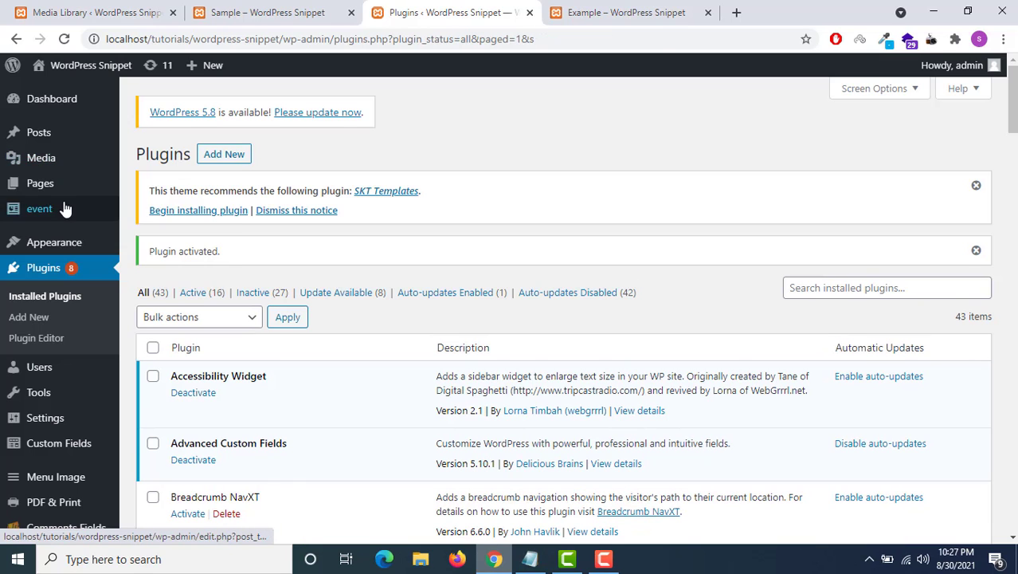
Open the Media Library, view it as a grid, and return it to the list view.
mouse_move(43, 163)
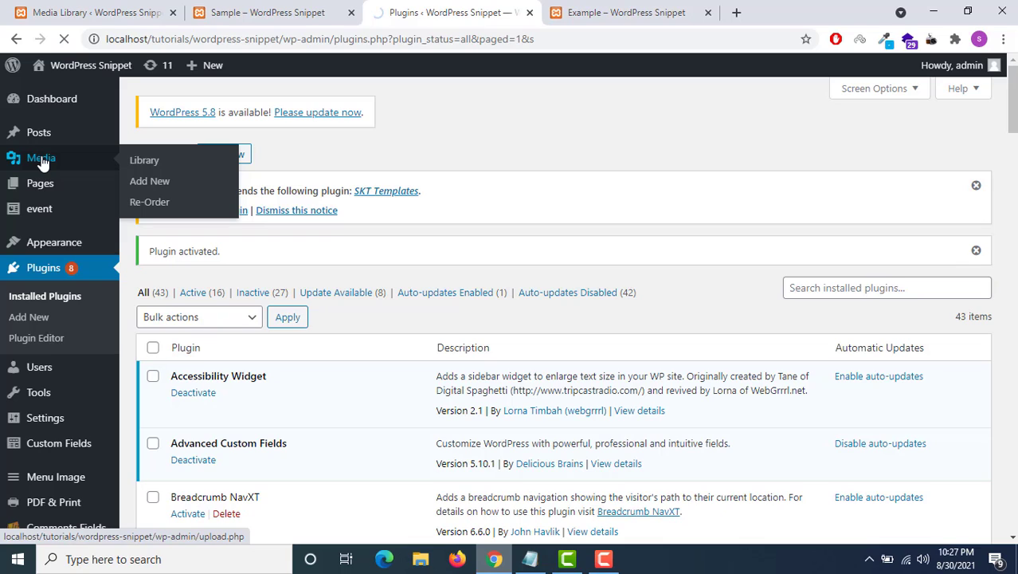
click(42, 163)
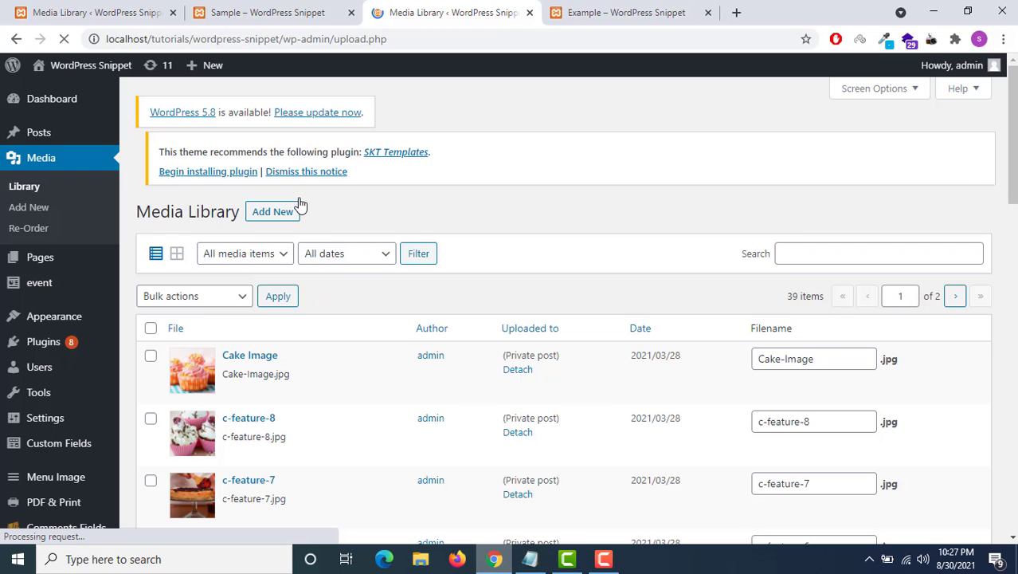
click(178, 264)
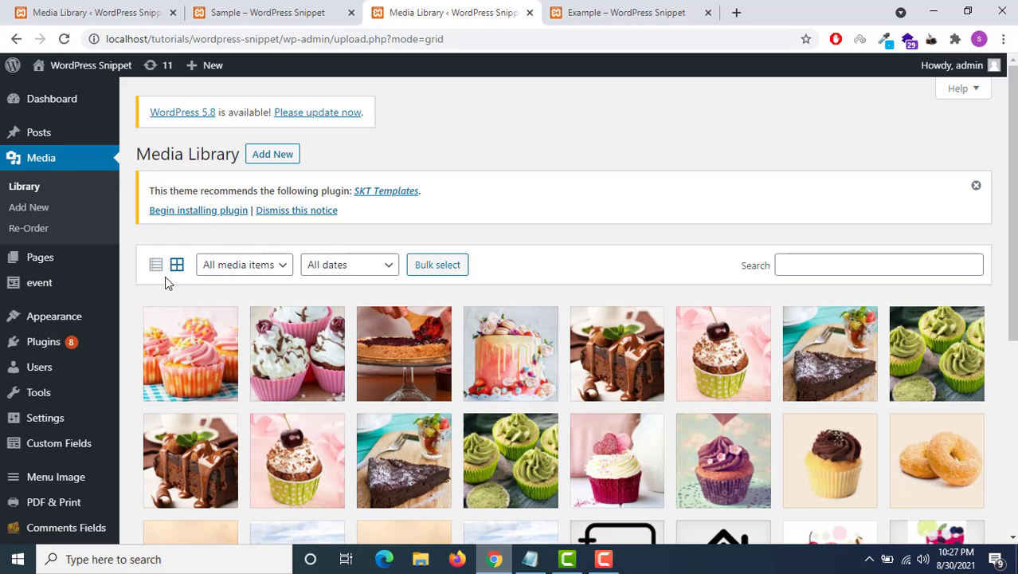
click(156, 265)
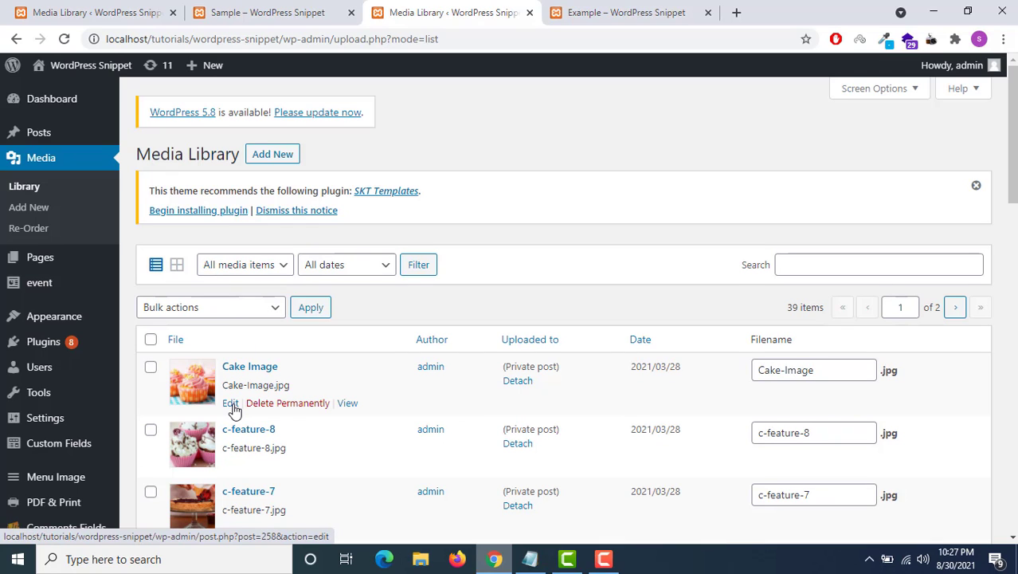
Open the Cake Image item for editing and change its filename to "cake".
click(231, 404)
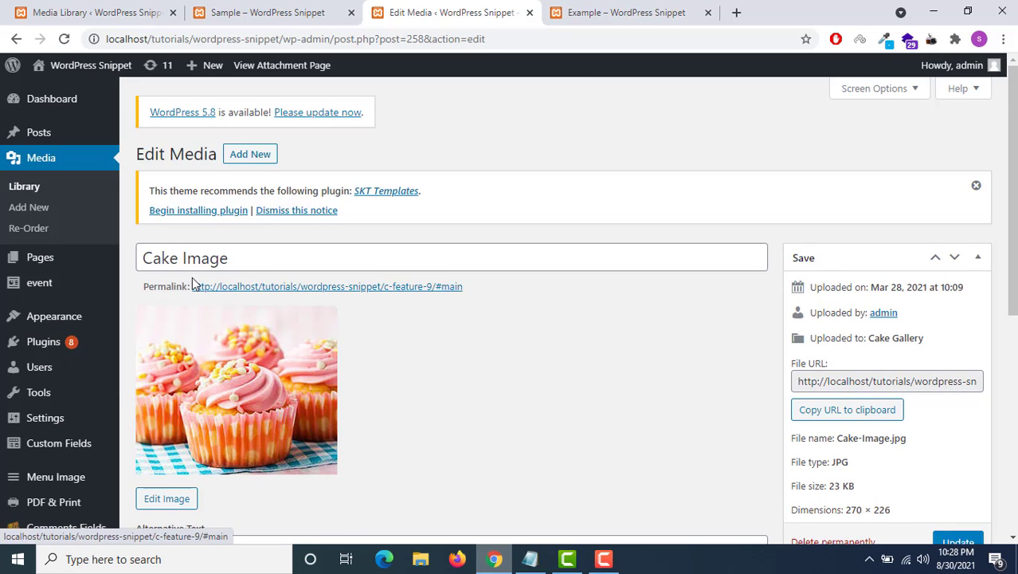
scroll(192, 281, down, 5)
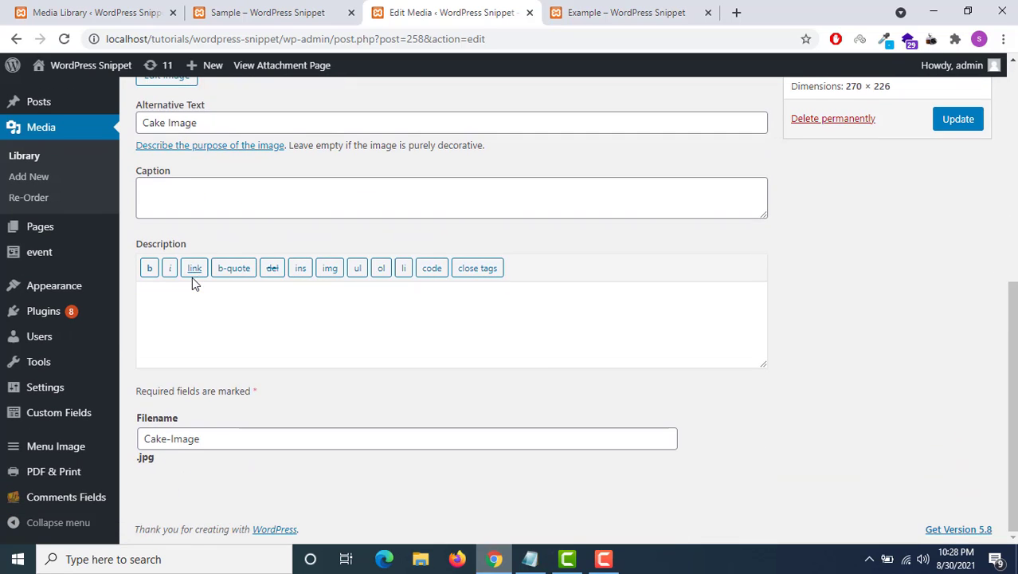
double_click(188, 438)
key(BackSpace)
key(BackSpace)
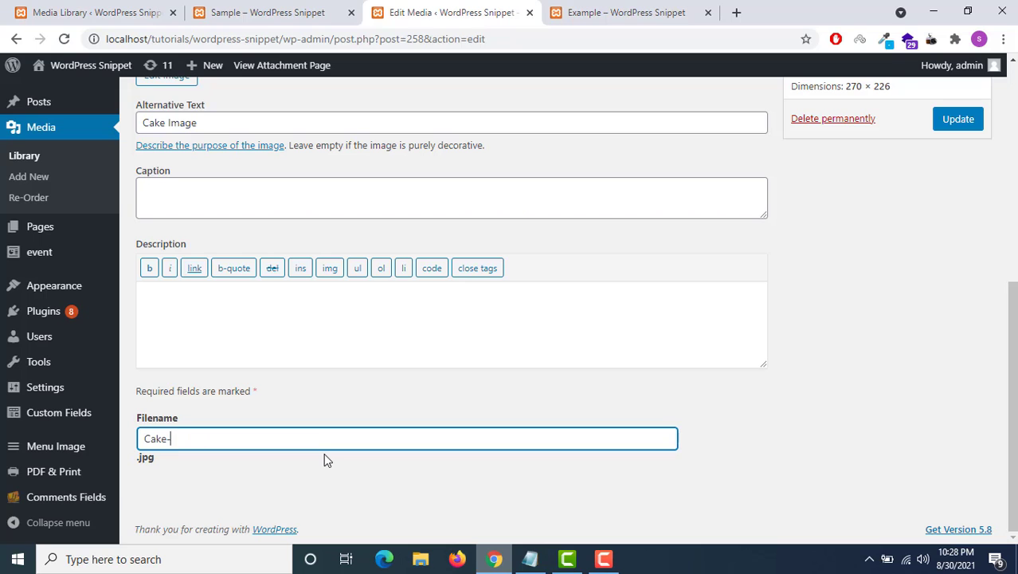
click(149, 438)
key(BackSpace)
text(c)
key(Return)
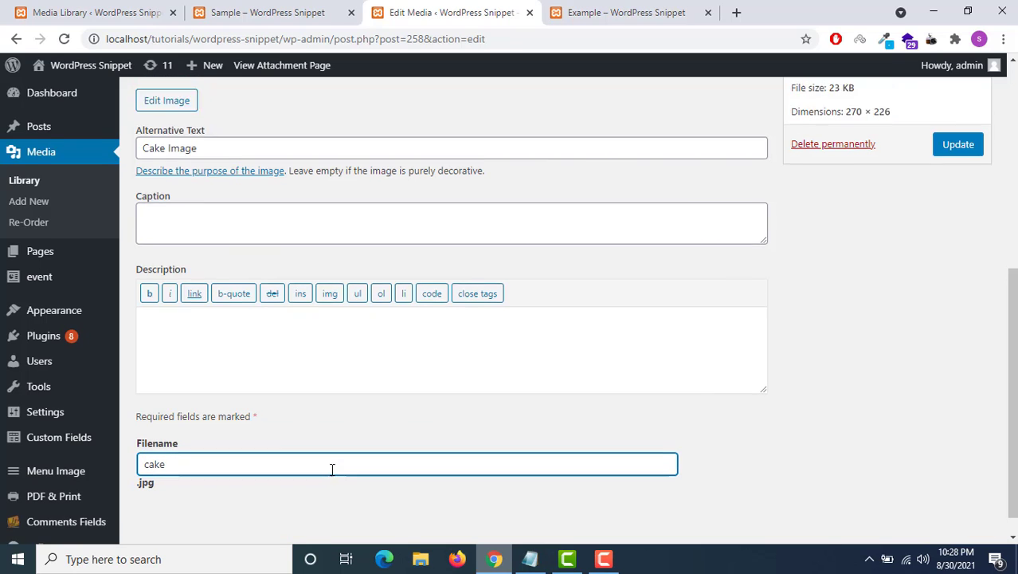
Shorten the image's alternative text to "Cake" and update the media item.
scroll(518, 407, down, 2)
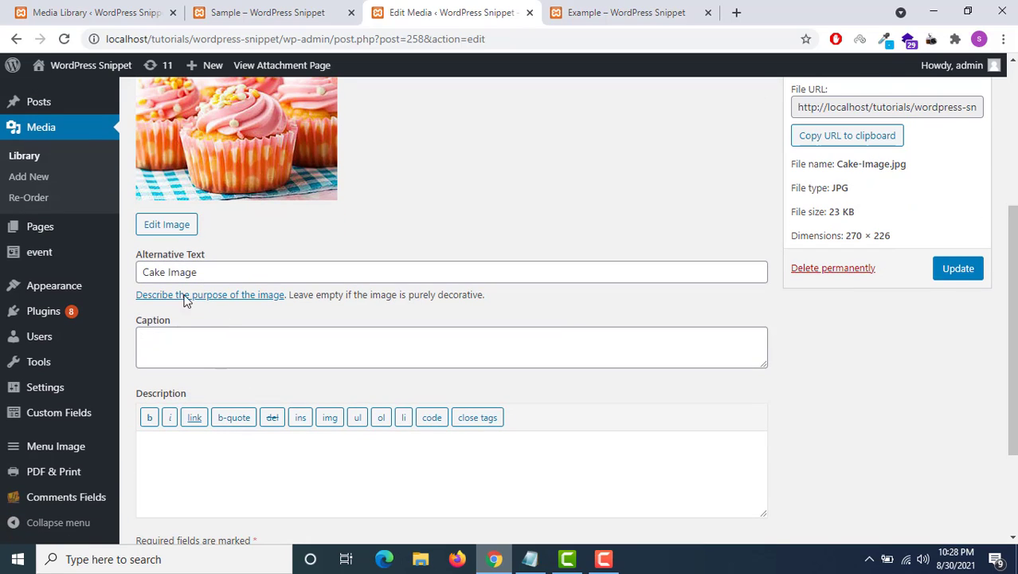
double_click(172, 271)
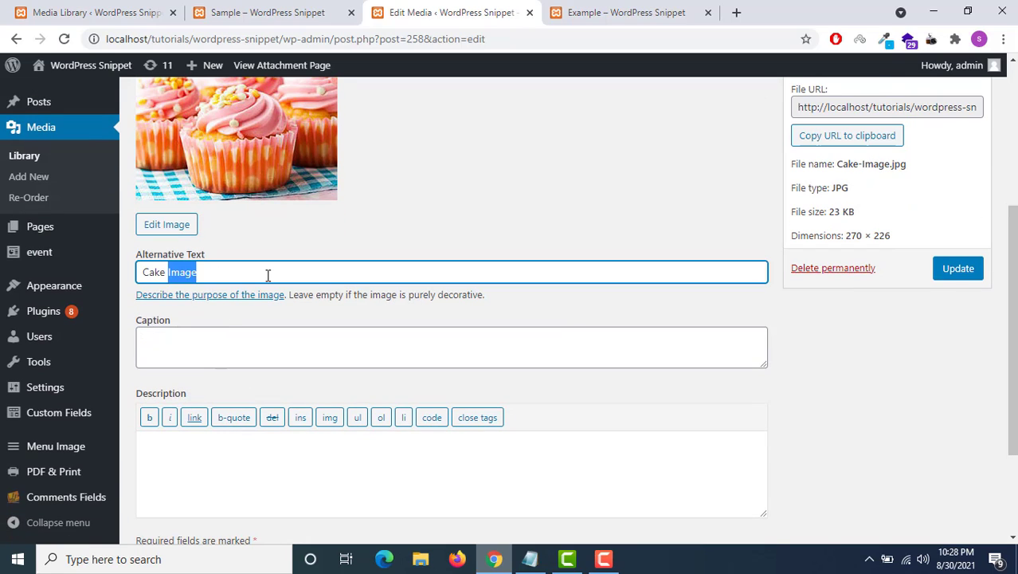
key(BackSpace)
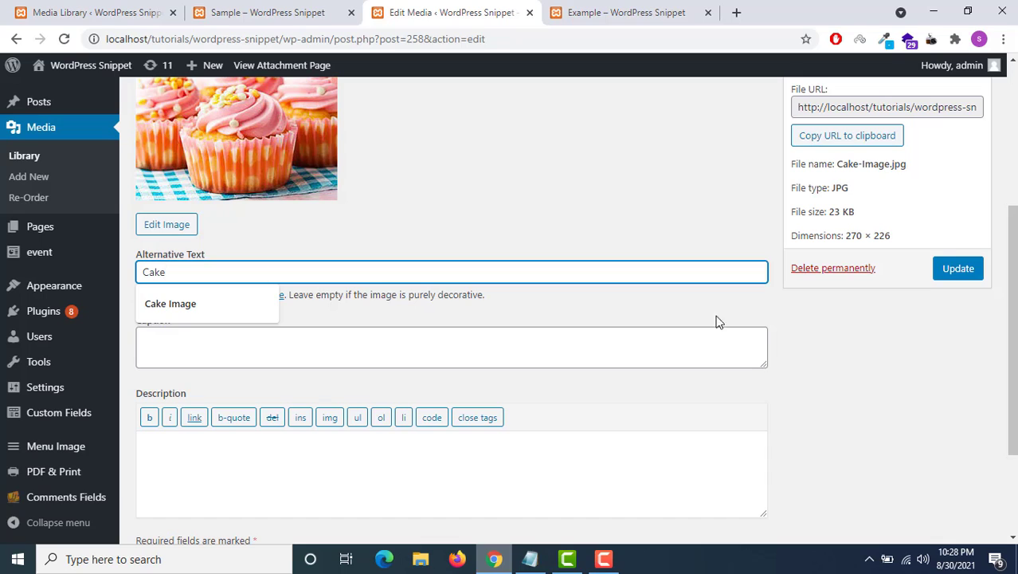
click(964, 270)
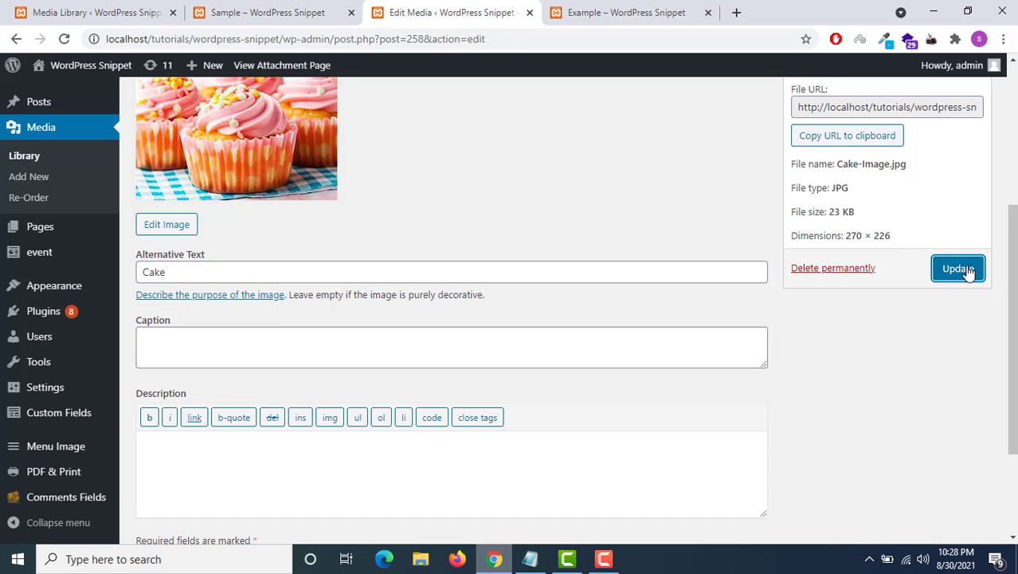
click(967, 271)
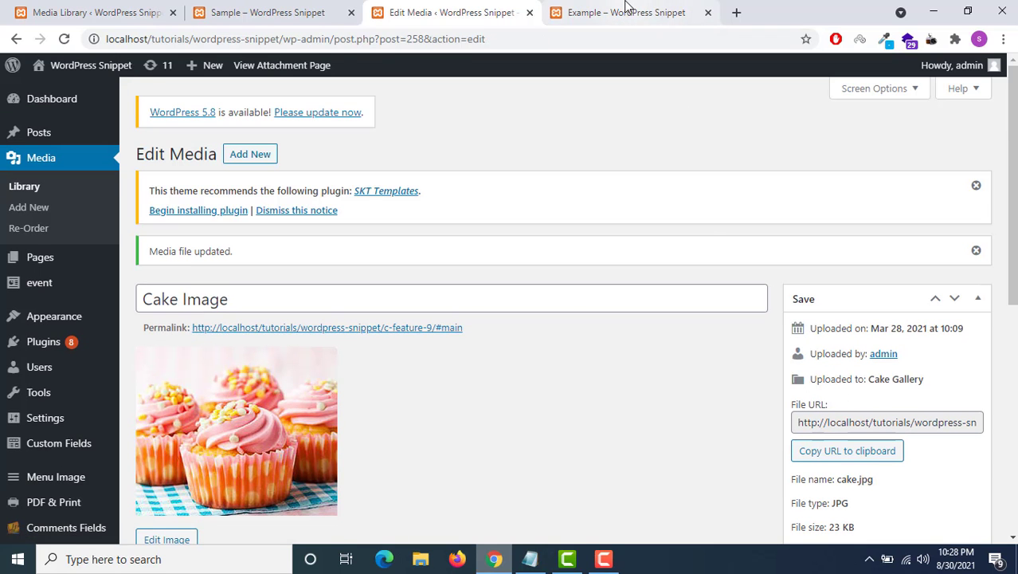
Return to the published Example page and reload it to check the cupcake image's file URL in the HTML source.
click(626, 9)
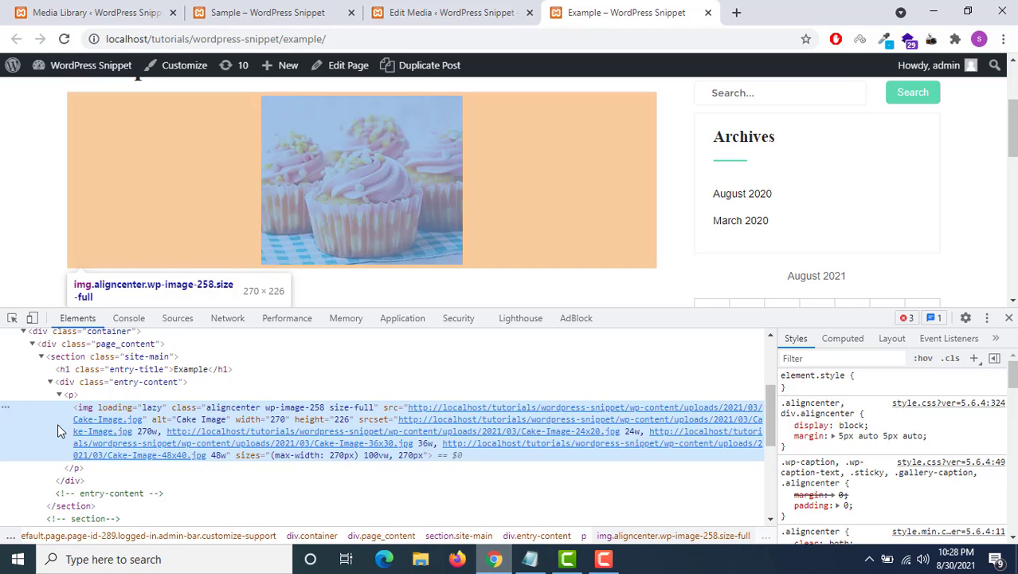
click(65, 39)
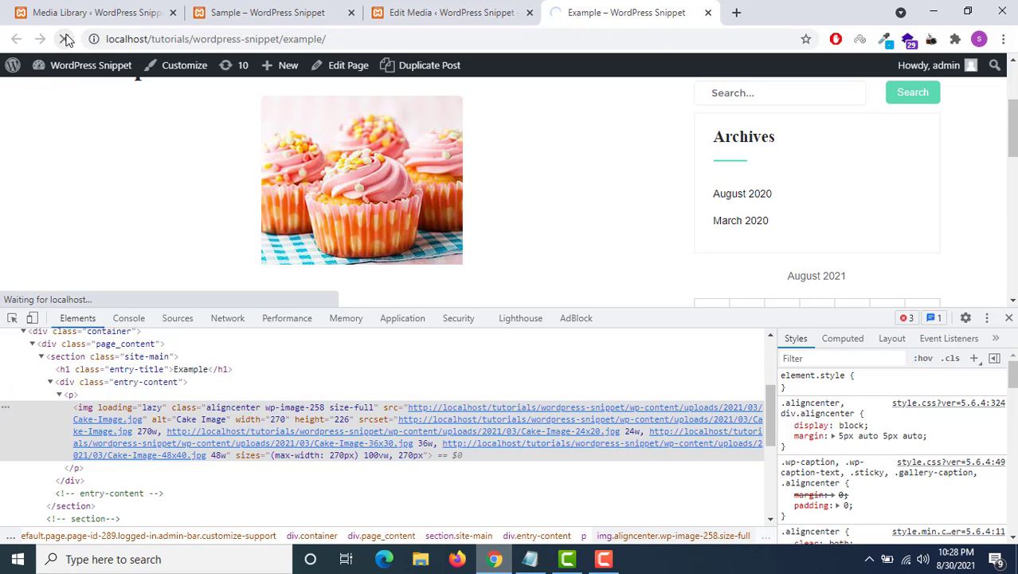